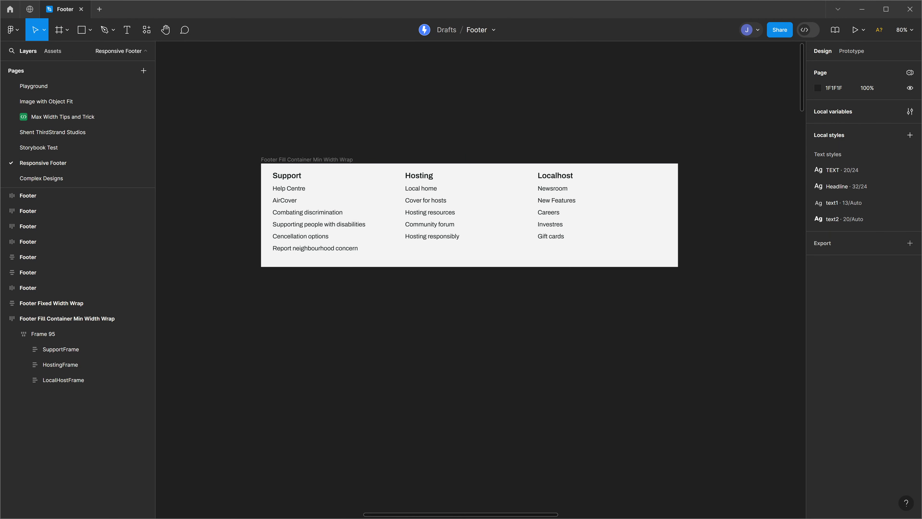
Test the light footer's resizing and set its inner Frame 95 to fill the container horizontally.
{"action": "left_click", "coordinate": [675, 191]}
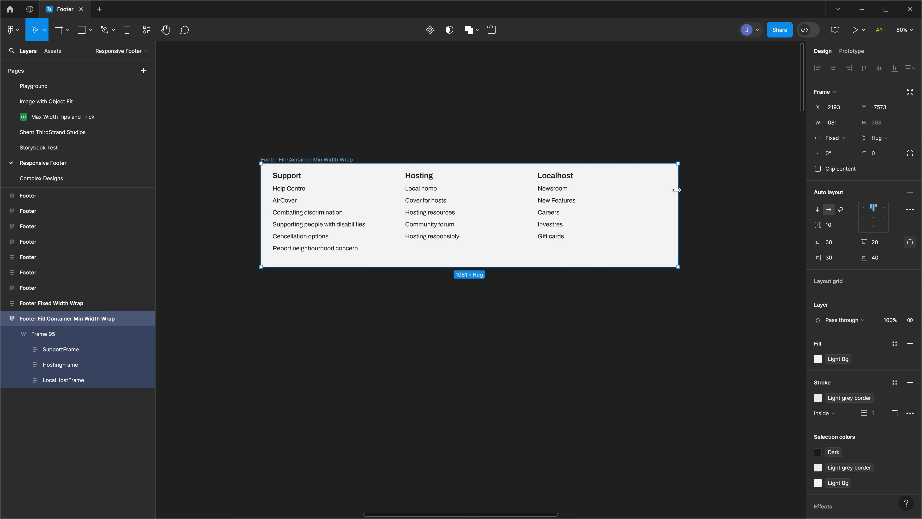
{"action": "mouse_move", "coordinate": [677, 191]}
{"action": "left_mouse_down"}
{"action": "mouse_move", "coordinate": [402, 190]}
{"action": "mouse_move", "coordinate": [678, 191]}
{"action": "left_mouse_up"}
{"action": "left_click", "coordinate": [74, 334]}
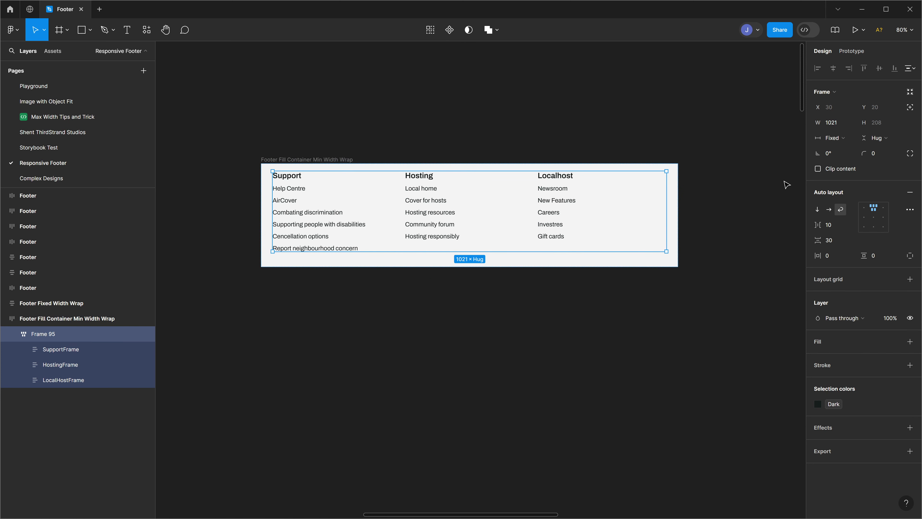
{"action": "left_click", "coordinate": [843, 138]}
{"action": "left_click", "coordinate": [855, 162]}
Set the widths of SupportFrame, HostingFrame and LocalHostFrame to Fill container.
{"action": "left_click", "coordinate": [116, 349]}
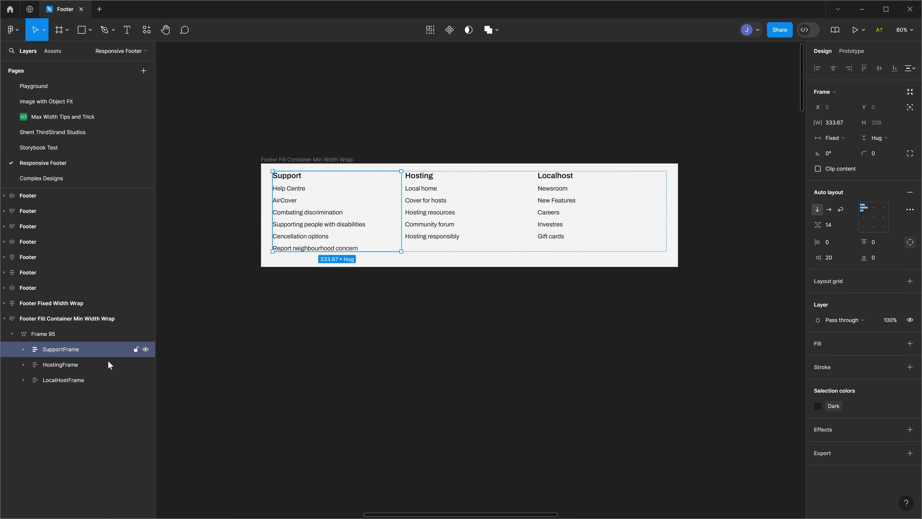
{"action": "left_click", "coordinate": [78, 382], "text": "shift"}
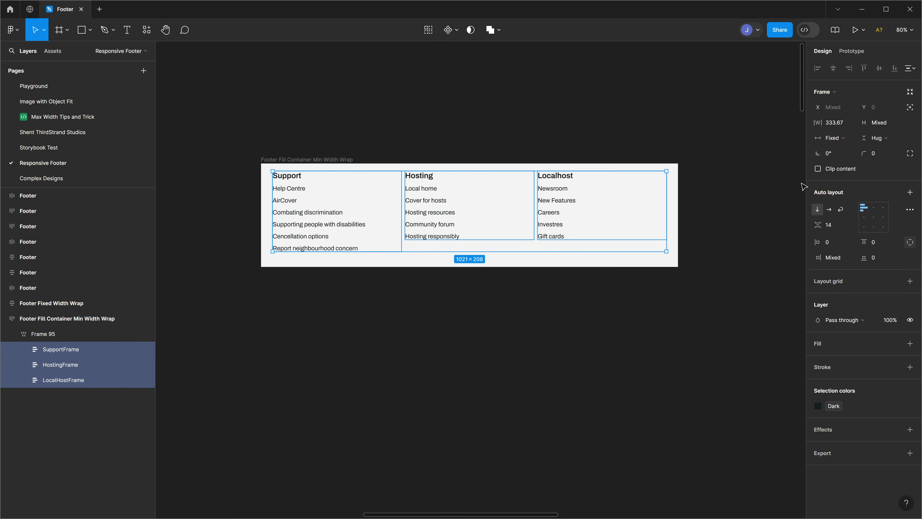
{"action": "left_click", "coordinate": [852, 137]}
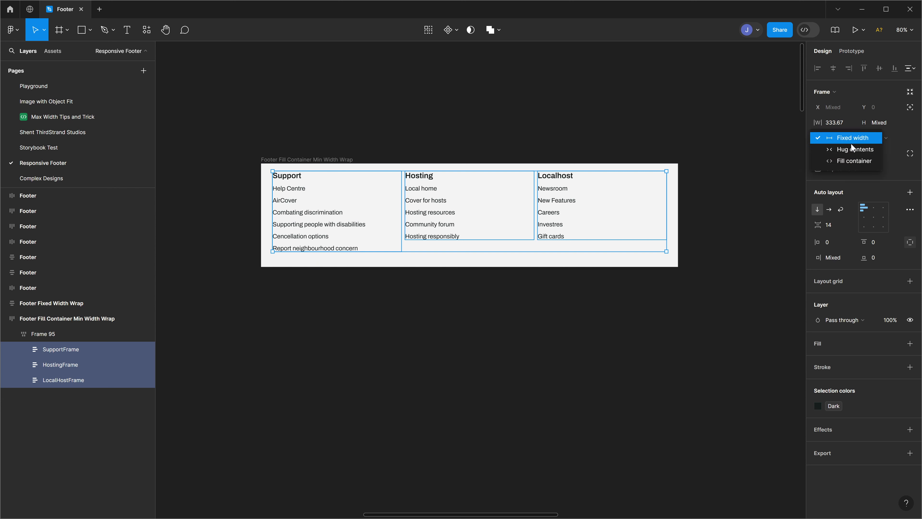
{"action": "left_click", "coordinate": [854, 161]}
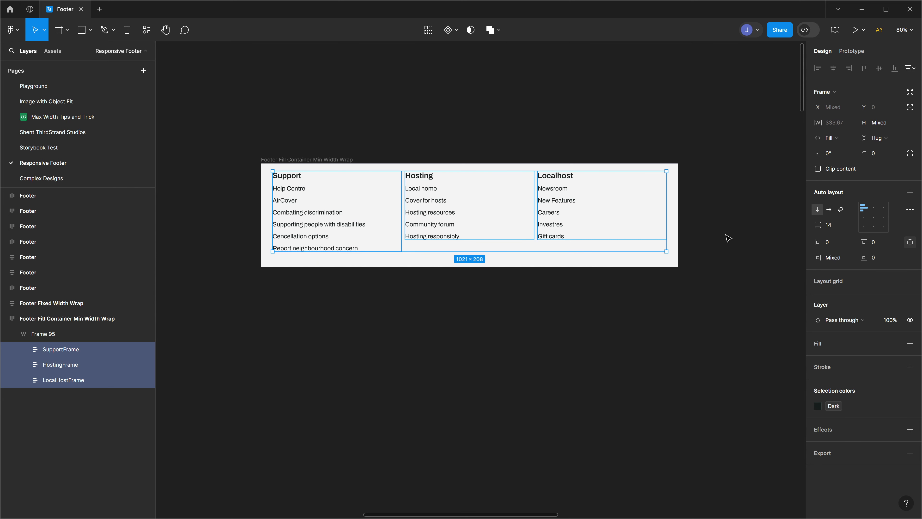
Narrow the Footer Fill Container Min Width Wrap frame to check how its three columns respond.
{"action": "left_click", "coordinate": [65, 334]}
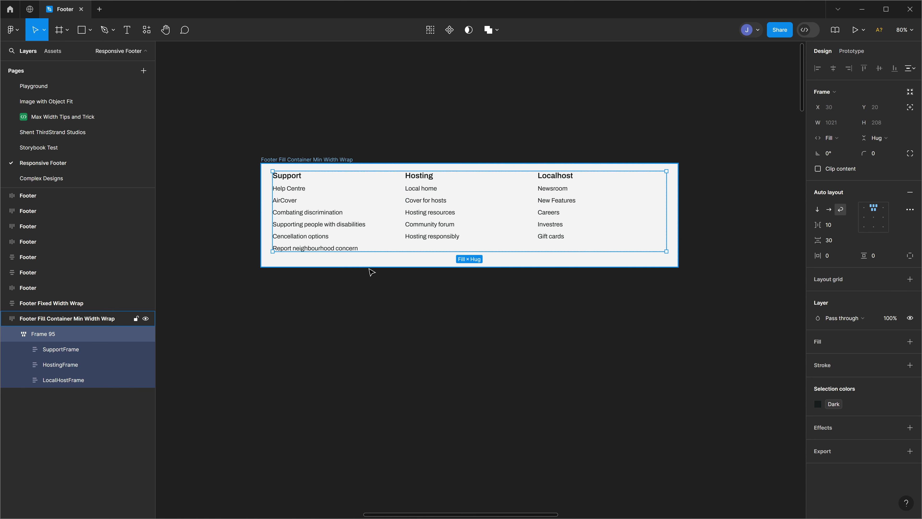
{"action": "left_click", "coordinate": [85, 321]}
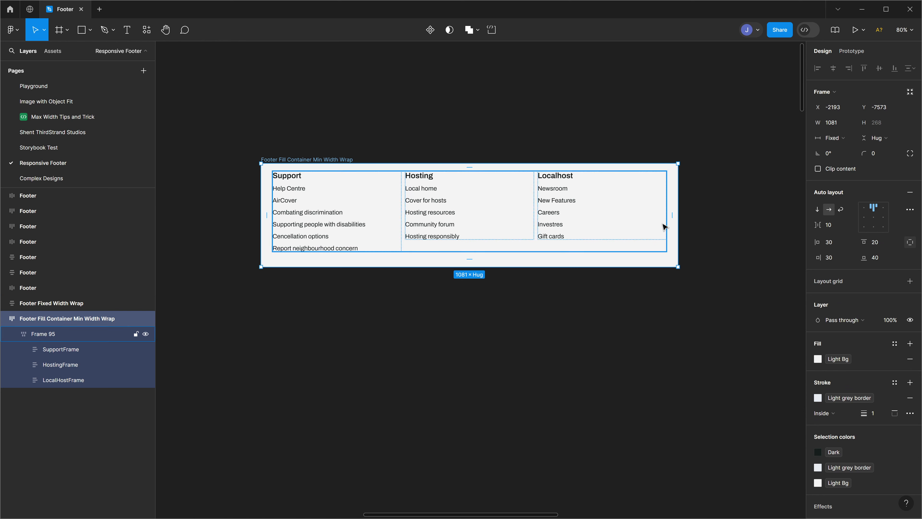
{"action": "left_click_drag", "start_coordinate": [679, 217], "coordinate": [619, 215]}
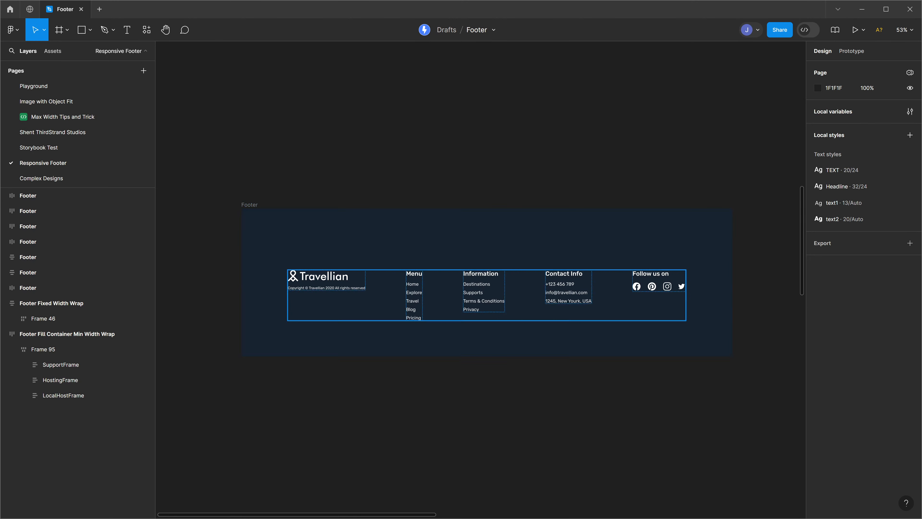
Inspect the dark Travellian footer's Content frame and test how the footer responds to width changes.
{"action": "left_click", "coordinate": [305, 278]}
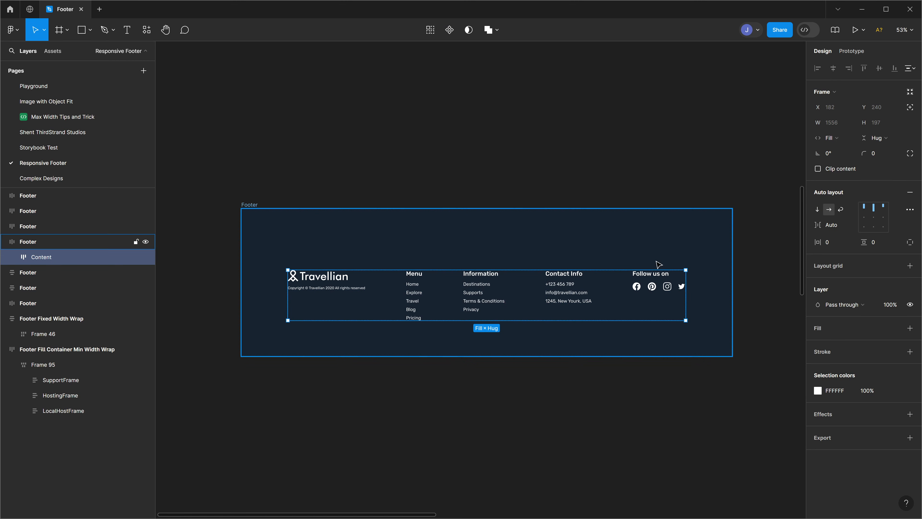
{"action": "left_click", "coordinate": [570, 198]}
{"action": "left_click", "coordinate": [584, 255]}
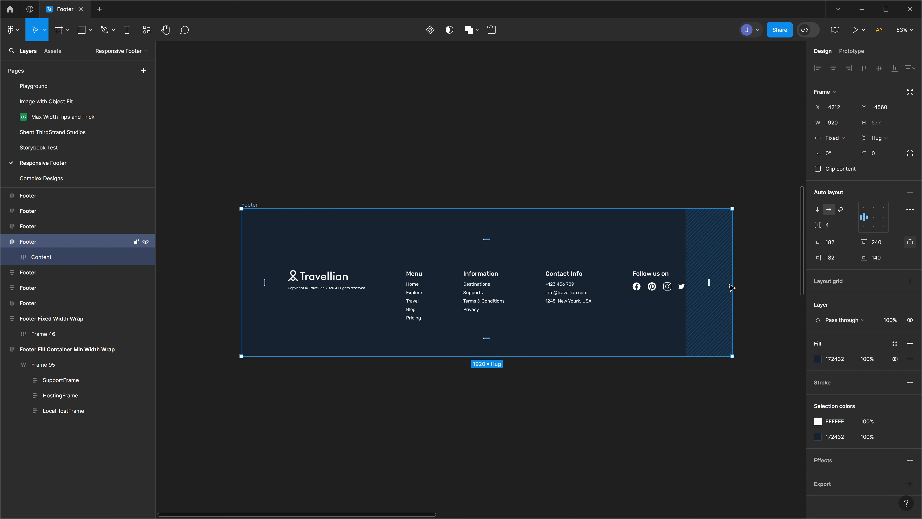
{"action": "mouse_move", "coordinate": [731, 283]}
{"action": "left_mouse_down"}
{"action": "mouse_move", "coordinate": [408, 269]}
{"action": "mouse_move", "coordinate": [732, 278]}
{"action": "left_mouse_up"}
{"action": "left_click", "coordinate": [382, 169]}
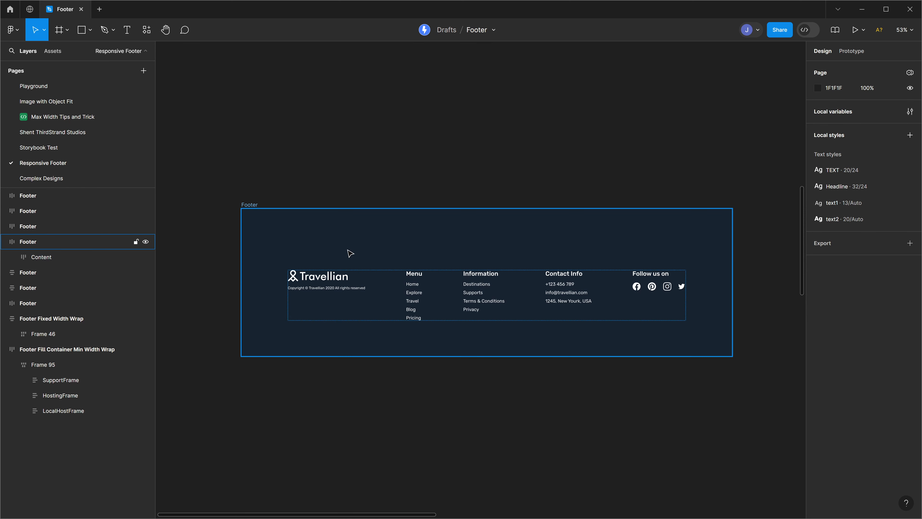
Group the Menu, Information and Contact Info frames inside the Travellian footer's Content frame.
{"action": "left_click", "coordinate": [407, 279]}
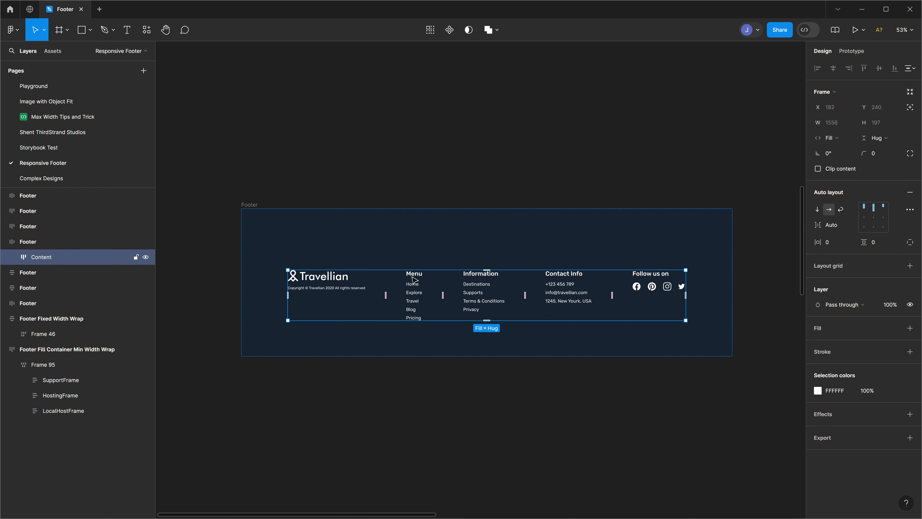
{"action": "left_click", "coordinate": [12, 257]}
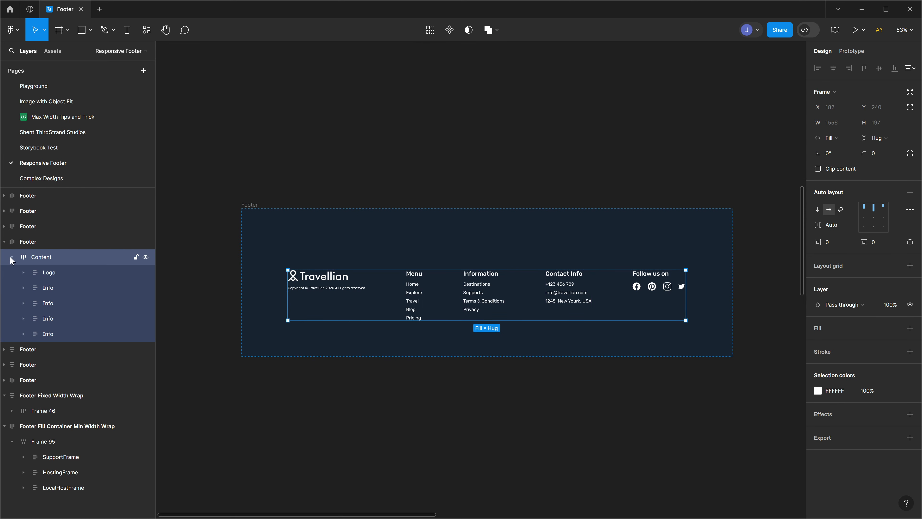
{"action": "left_click", "coordinate": [55, 273]}
{"action": "left_click", "coordinate": [49, 290]}
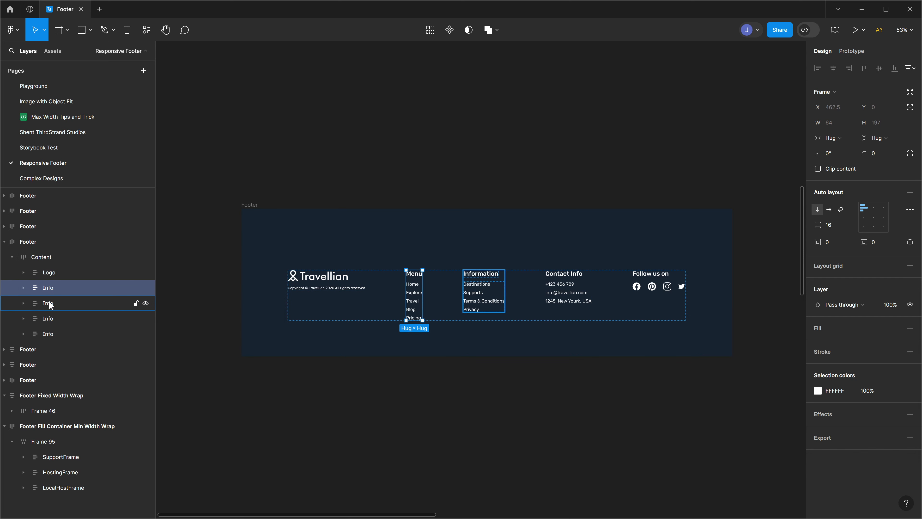
{"action": "left_click", "coordinate": [50, 303]}
{"action": "left_click", "coordinate": [51, 316]}
{"action": "left_click", "coordinate": [51, 292], "text": "shift"}
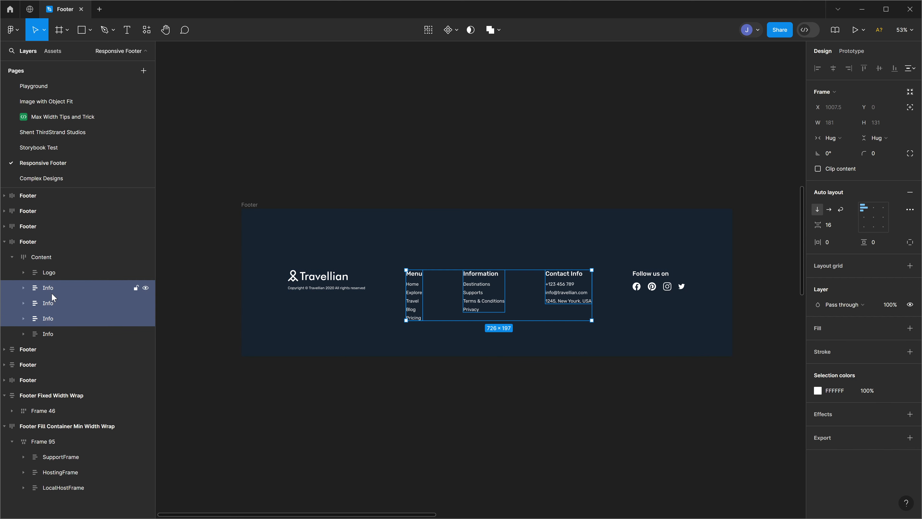
{"action": "right_click", "coordinate": [51, 292]}
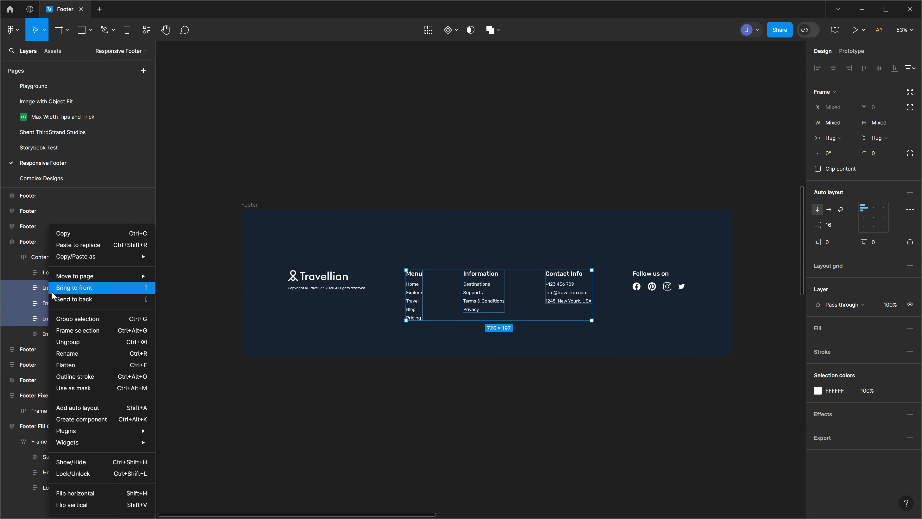
{"action": "left_click", "coordinate": [75, 319]}
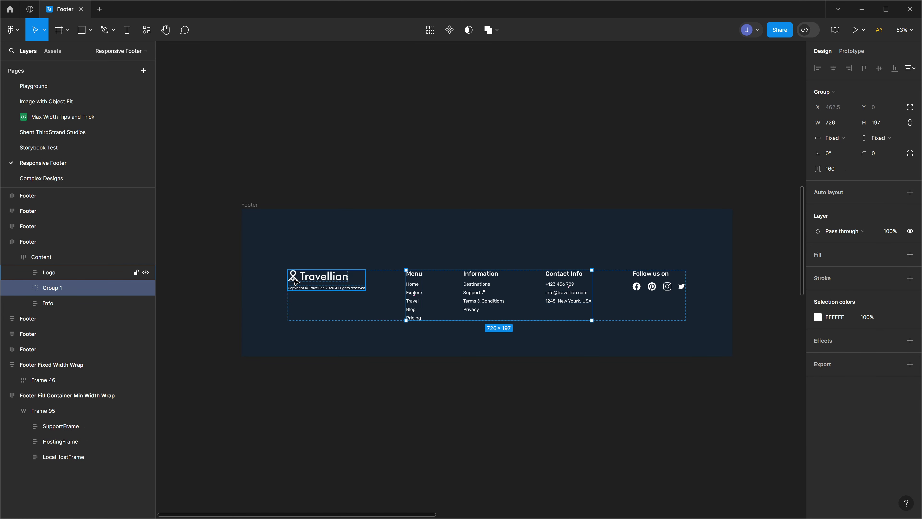
Test the Travellian footer's resizing and set its Content frame's auto layout to Wrap.
{"action": "left_click", "coordinate": [431, 217]}
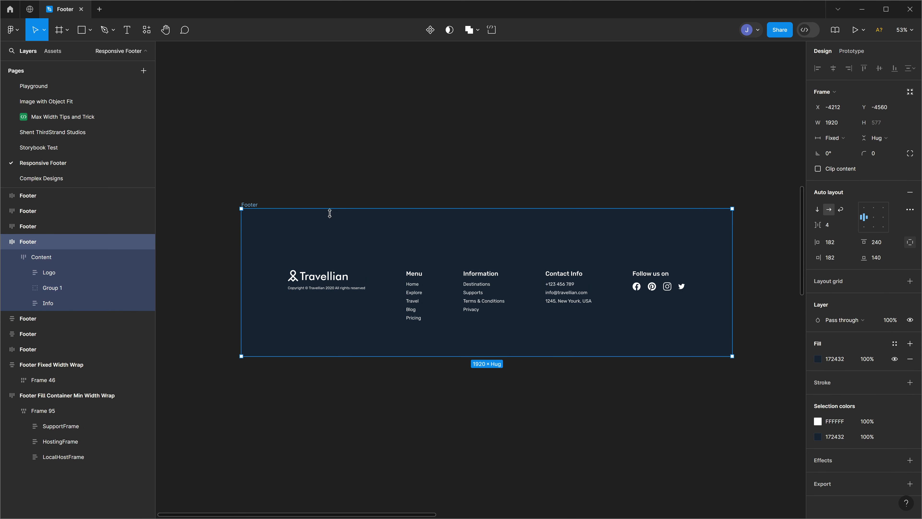
{"action": "mouse_move", "coordinate": [732, 279]}
{"action": "left_mouse_down"}
{"action": "mouse_move", "coordinate": [472, 269]}
{"action": "mouse_move", "coordinate": [733, 266]}
{"action": "left_mouse_up"}
{"action": "left_click", "coordinate": [66, 258]}
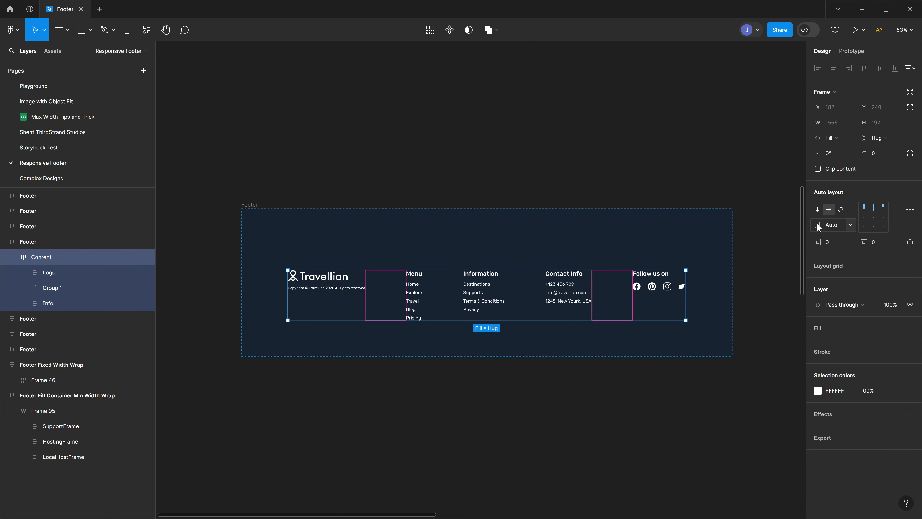
{"action": "left_click", "coordinate": [841, 210]}
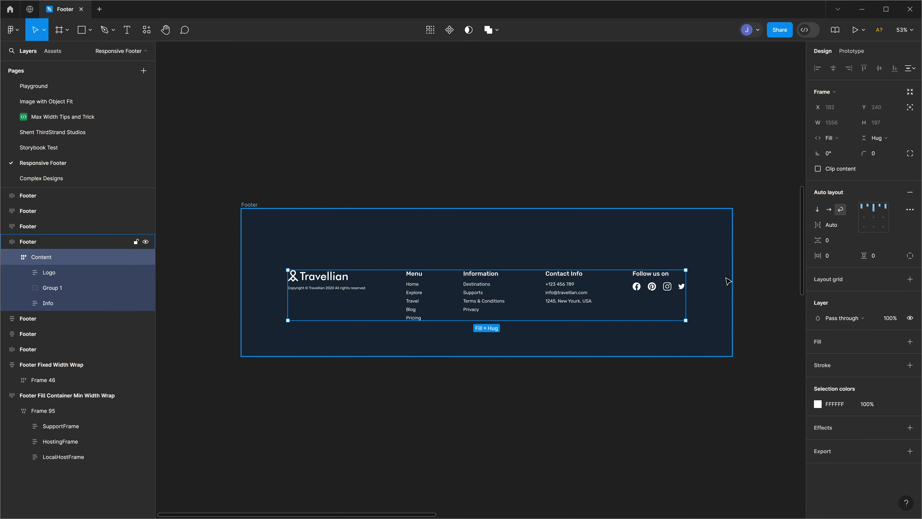
Try narrowing the Travellian footer to check the wrapping of its logo, grouped columns and social links, and restore its width.
{"action": "left_click", "coordinate": [250, 206]}
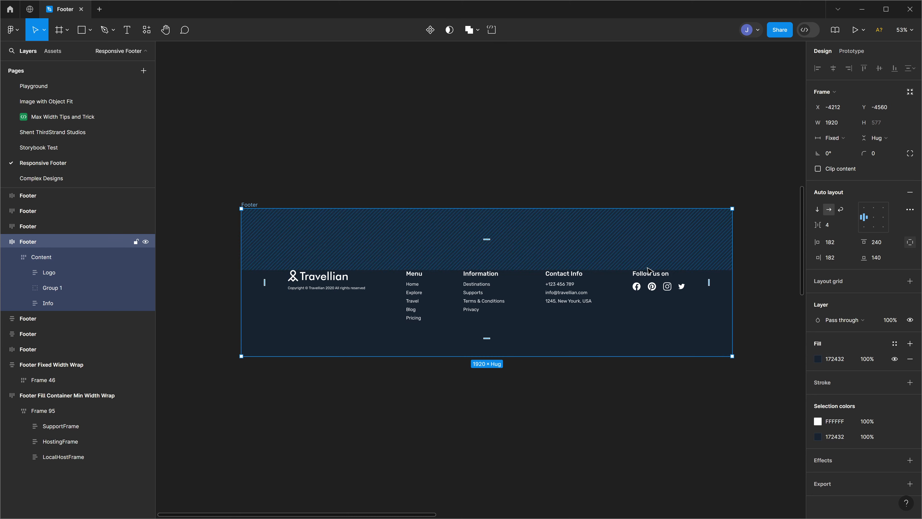
{"action": "left_click_drag", "start_coordinate": [710, 282], "coordinate": [583, 277]}
{"action": "key", "text": "ctrl+z"}
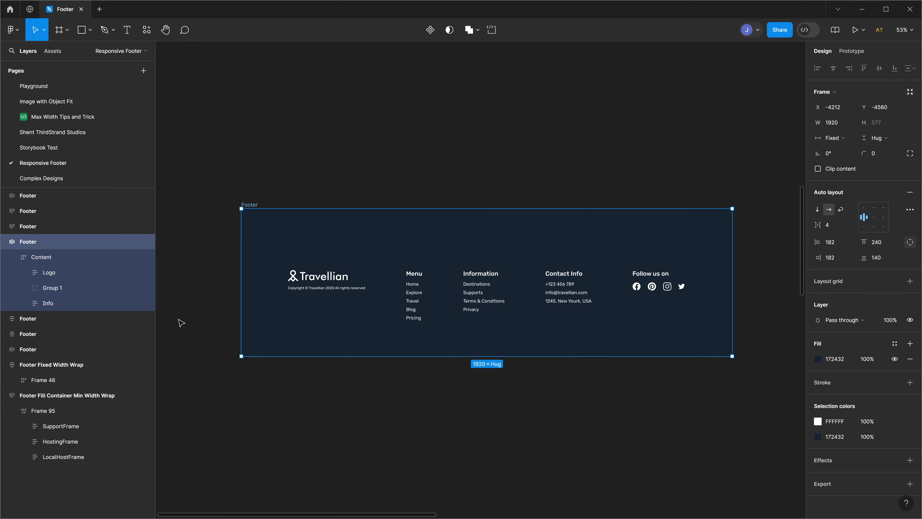
Give Frame 1, which holds the three middle link columns, a maximum width of 726 and set it to Fill container.
{"action": "double_click", "coordinate": [414, 281]}
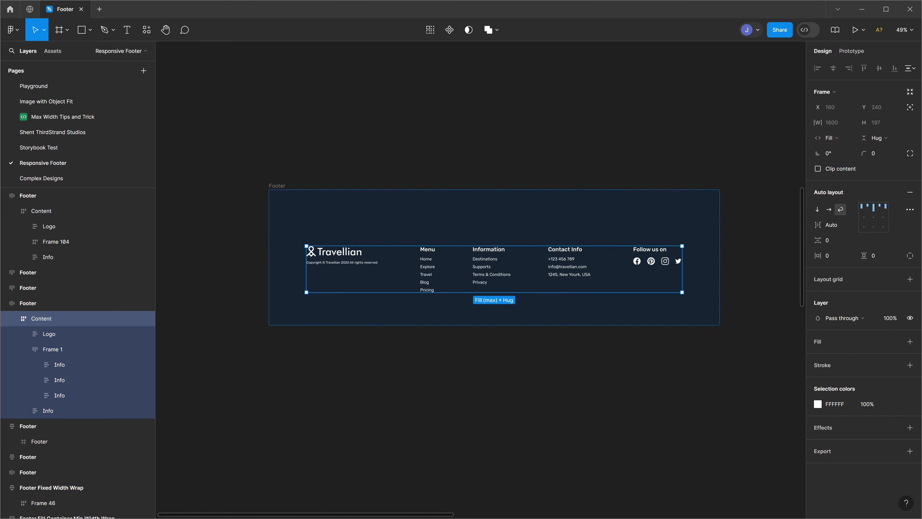
{"action": "left_click", "coordinate": [82, 352]}
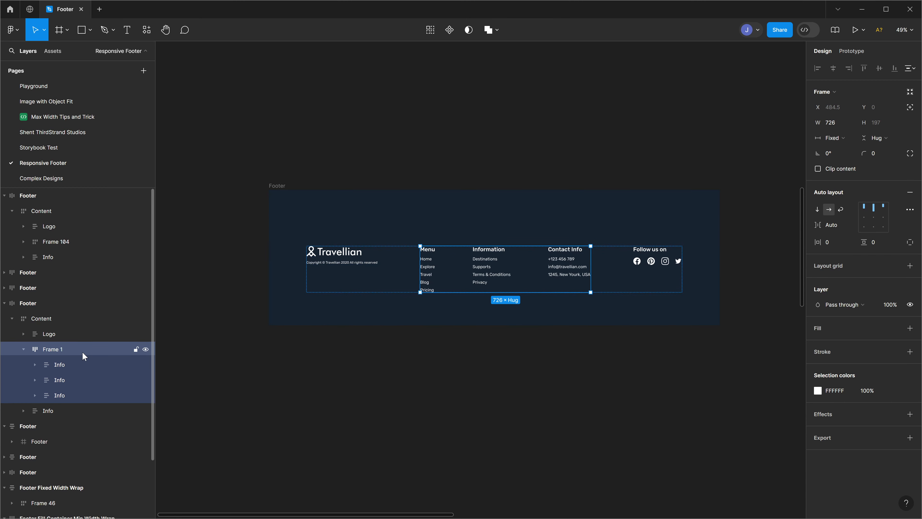
{"action": "left_click", "coordinate": [850, 123]}
{"action": "left_click", "coordinate": [857, 152]}
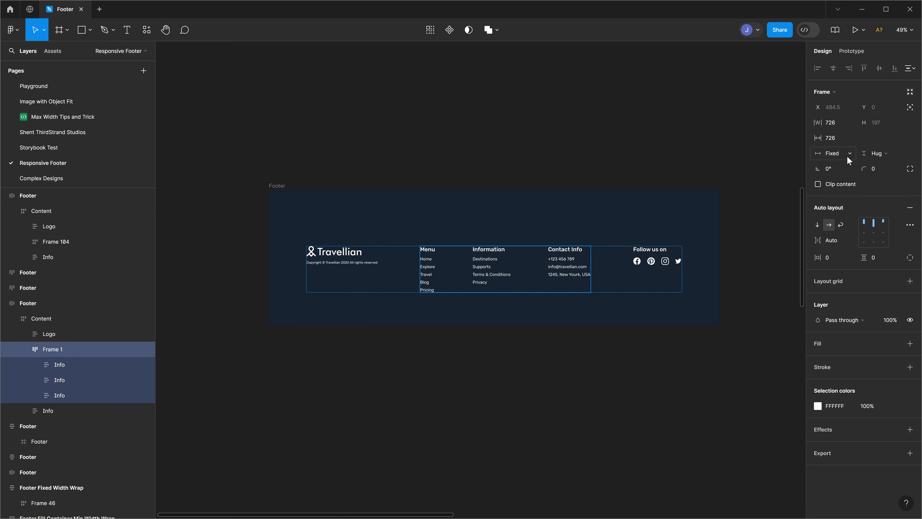
{"action": "left_click", "coordinate": [850, 154]}
{"action": "left_click", "coordinate": [848, 175]}
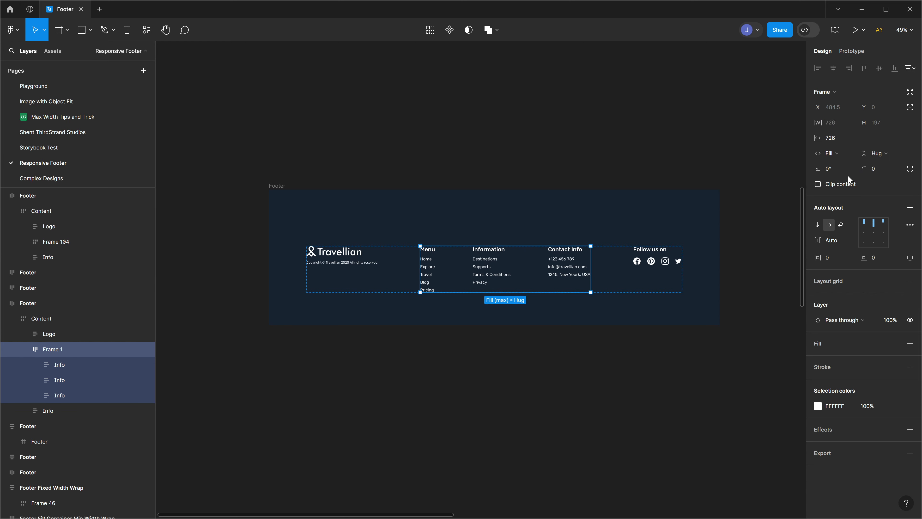
Try narrowing the Travellian footer to test Content and Frame 1 with the maximum width applied, and undo the resize.
{"action": "left_click", "coordinate": [58, 318]}
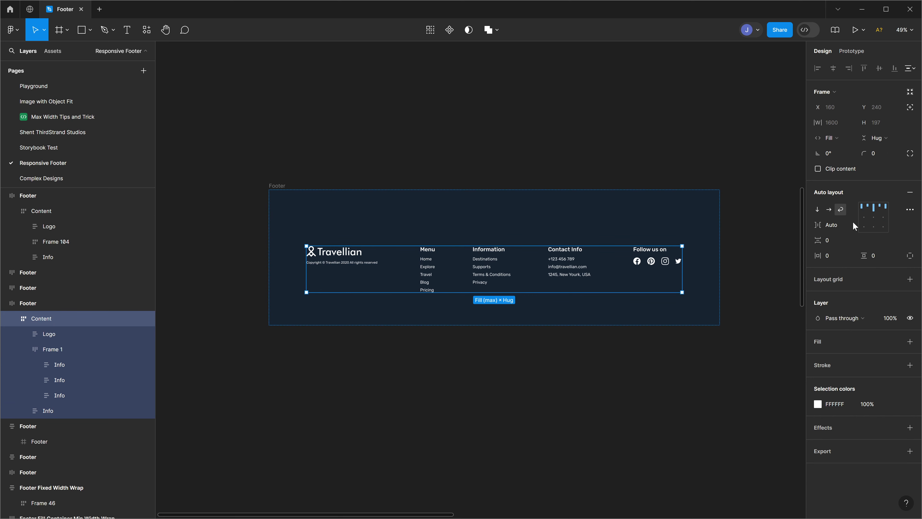
{"action": "left_click", "coordinate": [68, 348]}
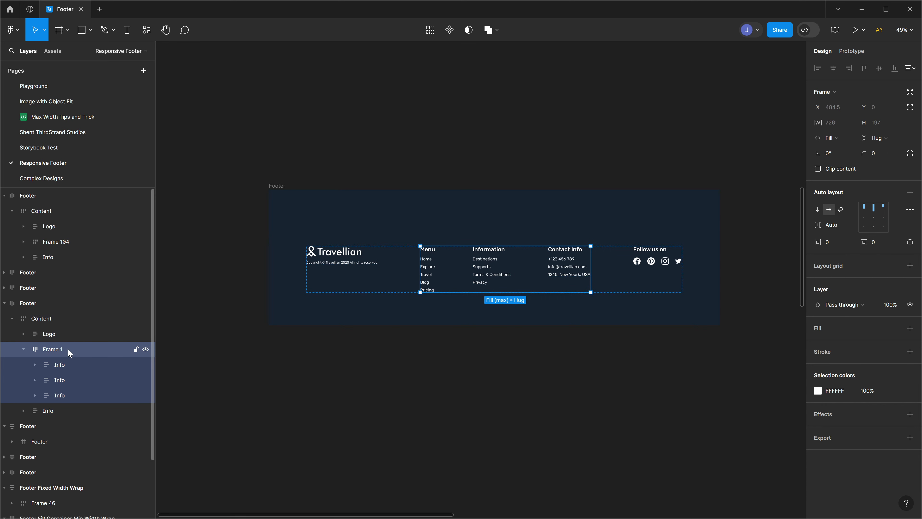
{"action": "left_click", "coordinate": [30, 303]}
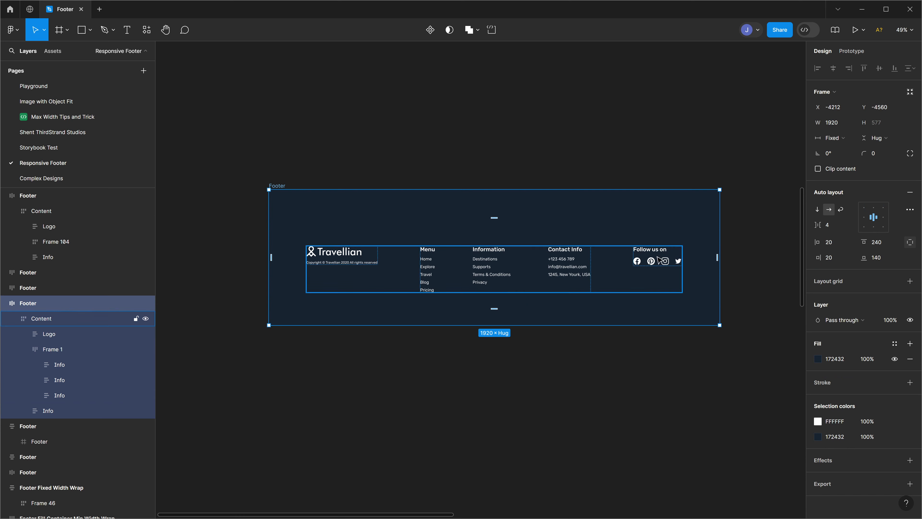
{"action": "left_click_drag", "start_coordinate": [720, 257], "coordinate": [479, 251]}
{"action": "key", "text": "ctrl+z"}
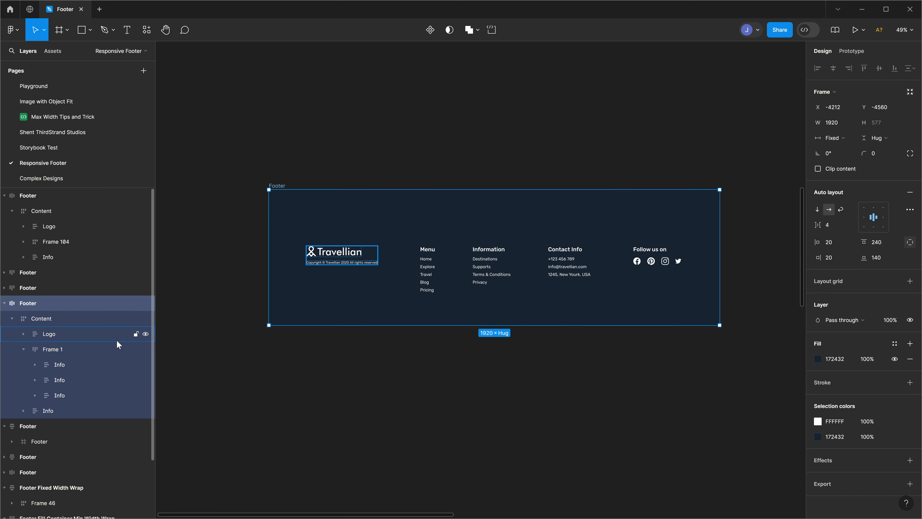
Set Frame 1's auto layout to Wrap so its three Info columns can break onto new rows.
{"action": "left_click", "coordinate": [82, 349]}
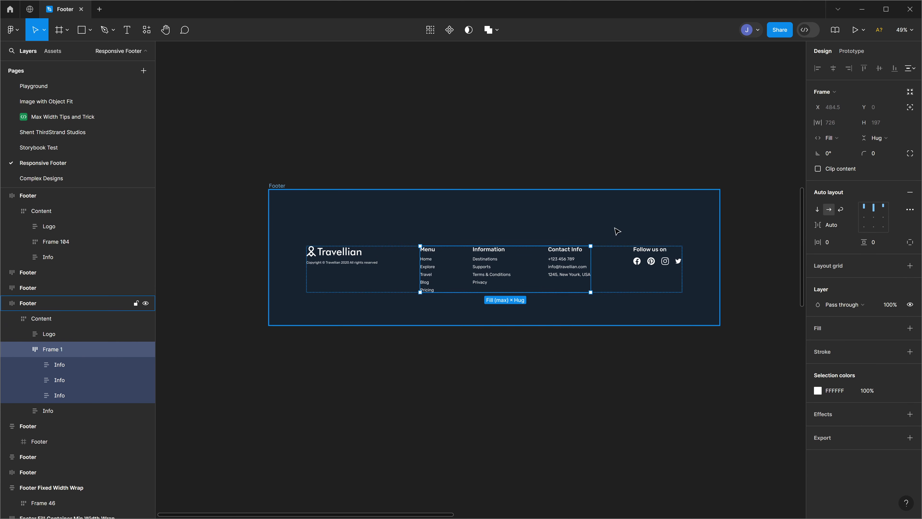
{"action": "left_click", "coordinate": [841, 209]}
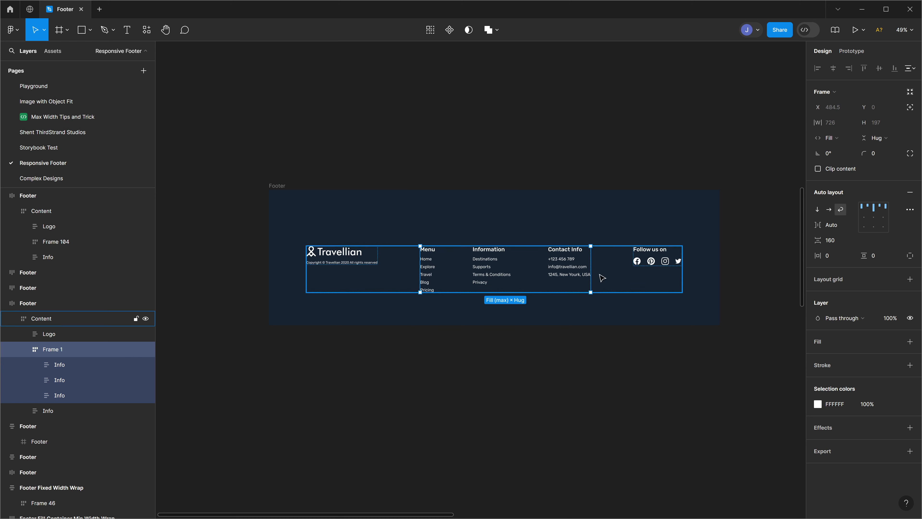
Give the Menu column inside Frame 1 a minimum width of 64.
{"action": "left_click", "coordinate": [428, 255]}
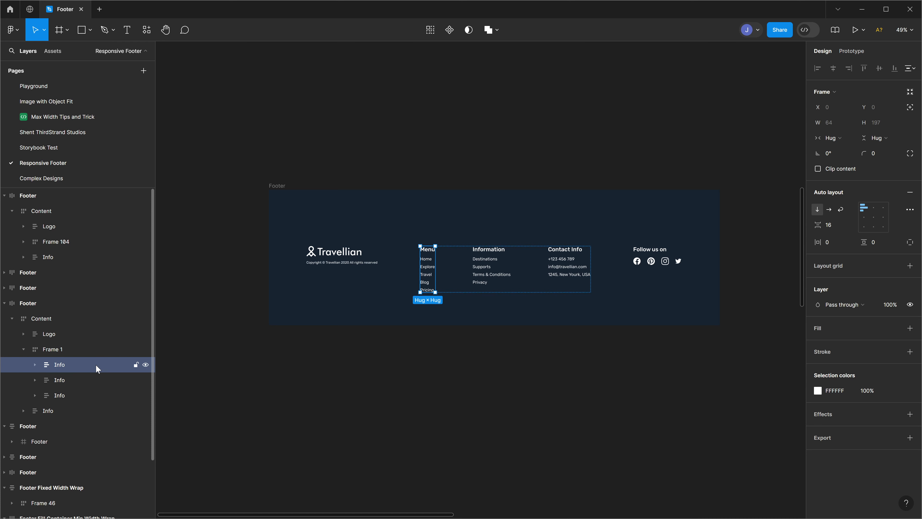
{"action": "left_click", "coordinate": [850, 123]}
{"action": "left_click", "coordinate": [850, 137]}
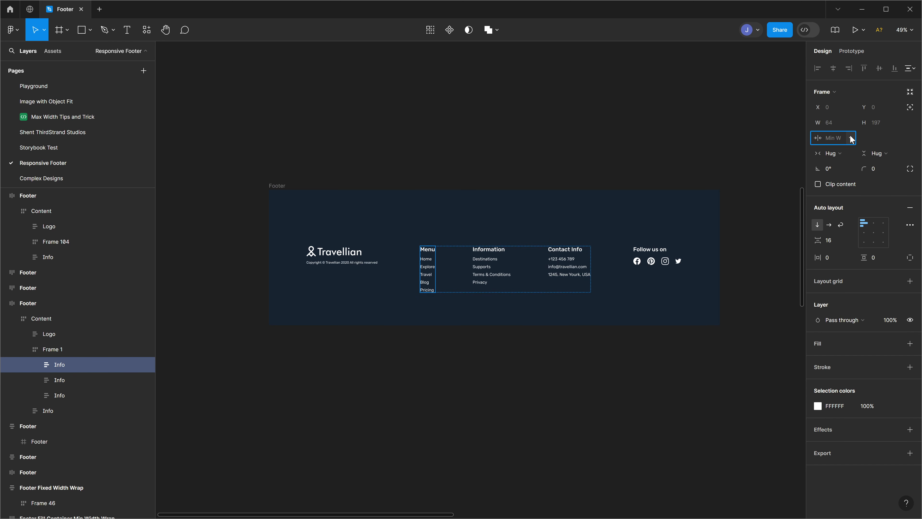
{"action": "key", "text": "Return"}
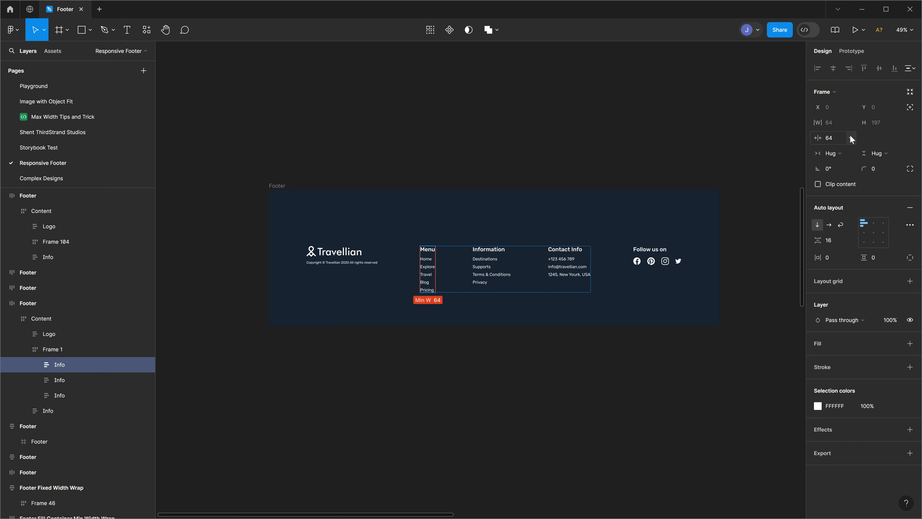
Give the Information column inside Frame 1 a minimum width of 162.
{"action": "left_click", "coordinate": [60, 380]}
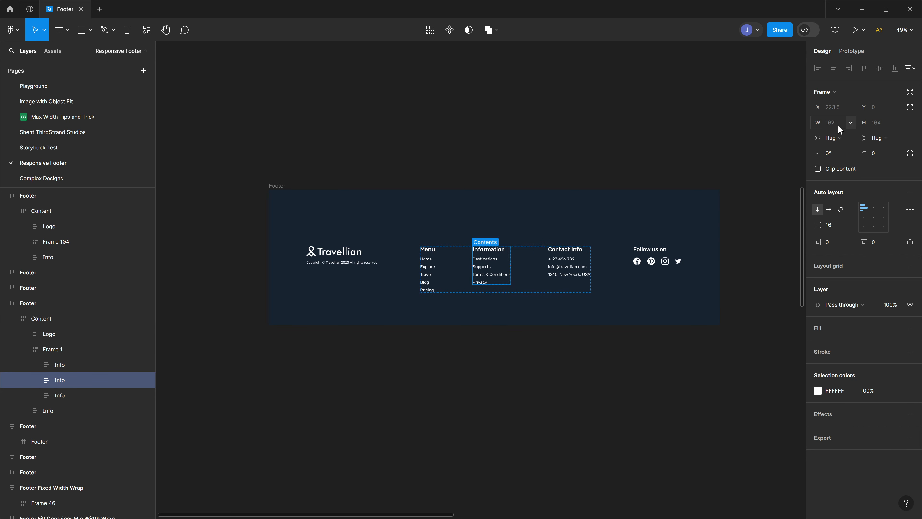
{"action": "left_click", "coordinate": [851, 123]}
{"action": "left_click", "coordinate": [856, 138]}
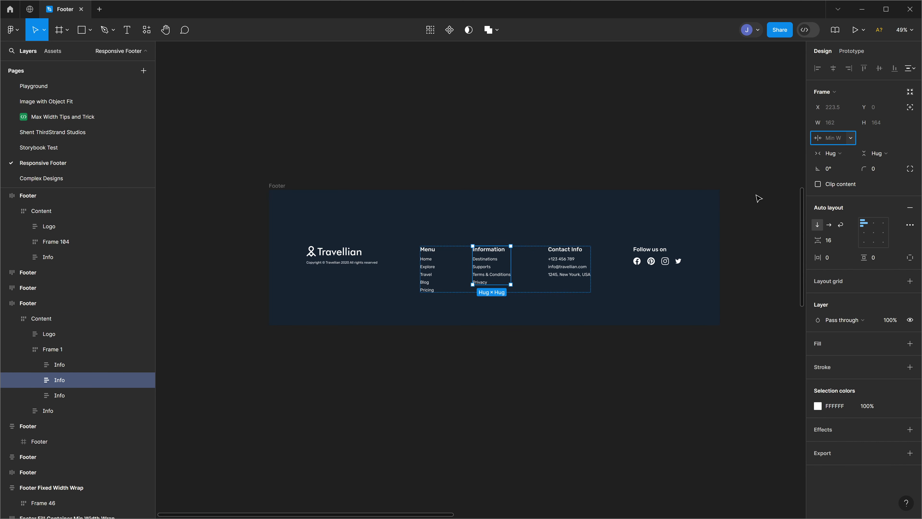
{"action": "type", "text": "162"}
{"action": "key", "text": "Return"}
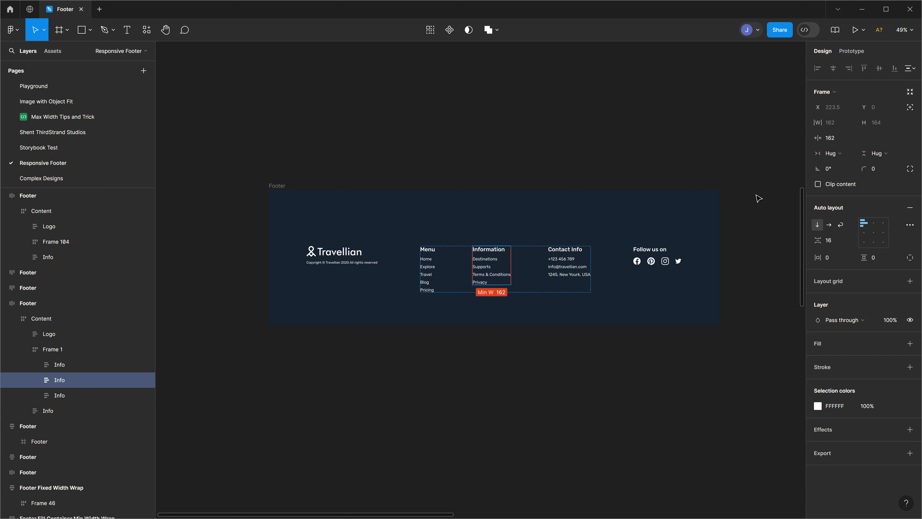
Give the Contact Info column inside Frame 1 a minimum width of 182.
{"action": "left_click", "coordinate": [103, 395]}
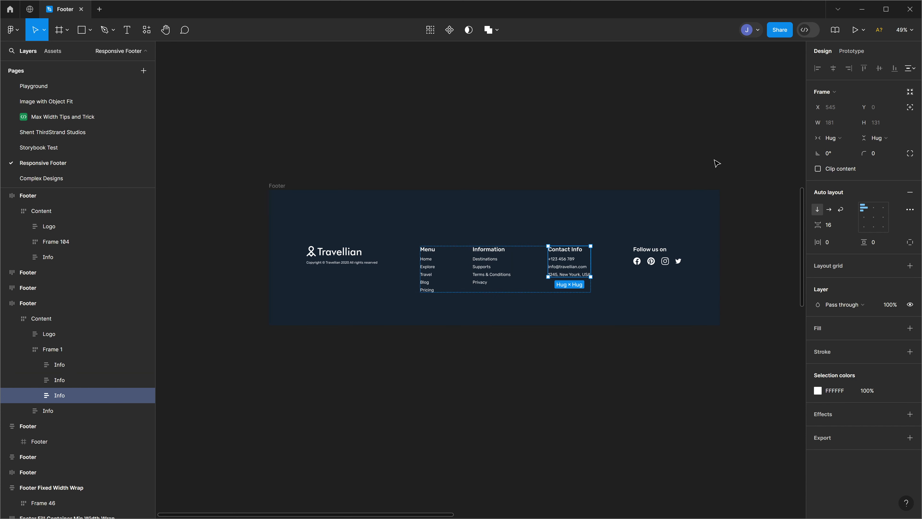
{"action": "left_click", "coordinate": [850, 123]}
{"action": "left_click", "coordinate": [855, 140]}
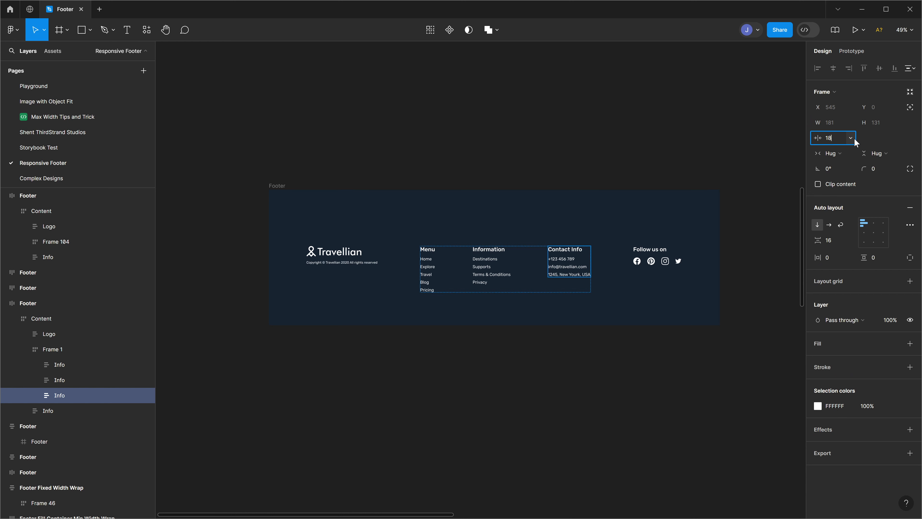
{"action": "key", "text": "Return"}
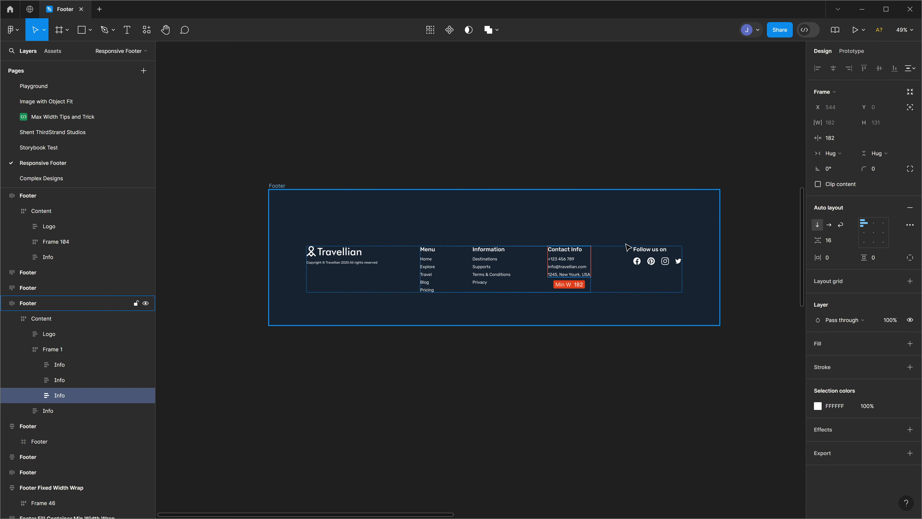
Set the right padding of all three Info columns inside Frame 1 to 20.
{"action": "left_click", "coordinate": [79, 364]}
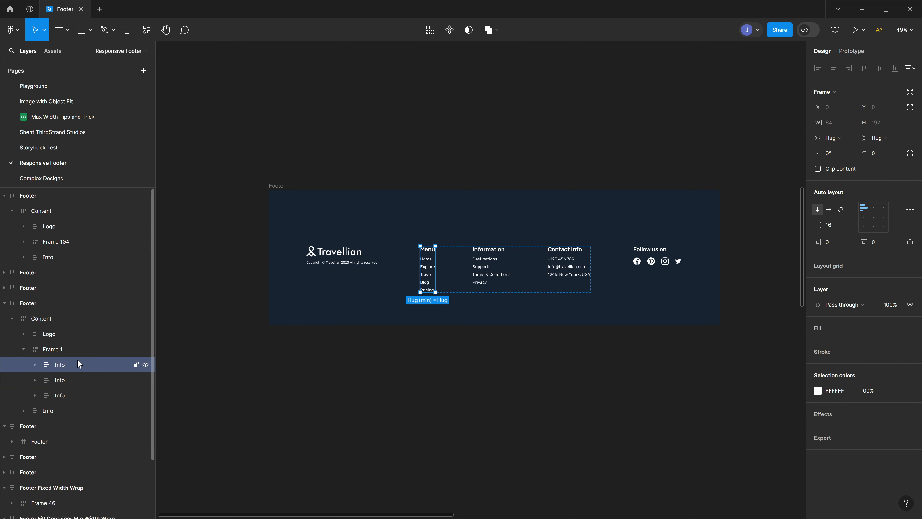
{"action": "left_click", "coordinate": [66, 395], "text": "shift"}
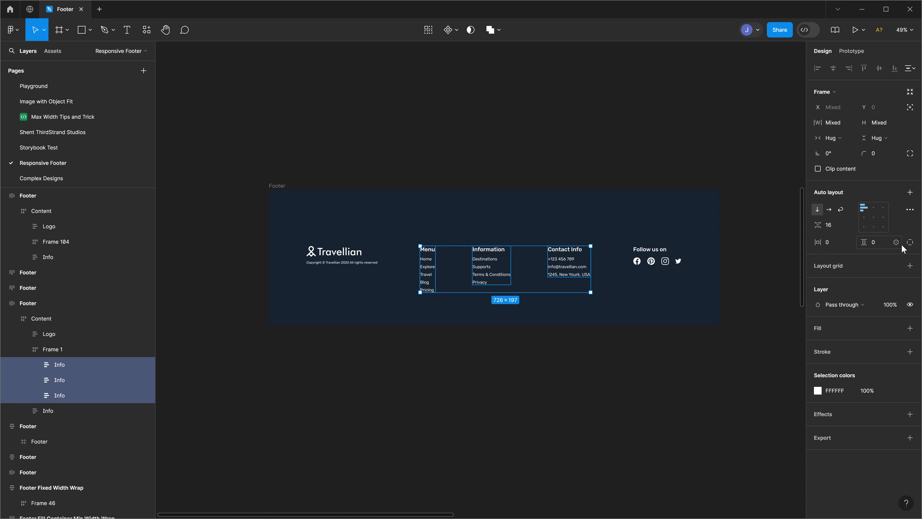
{"action": "left_click", "coordinate": [910, 242]}
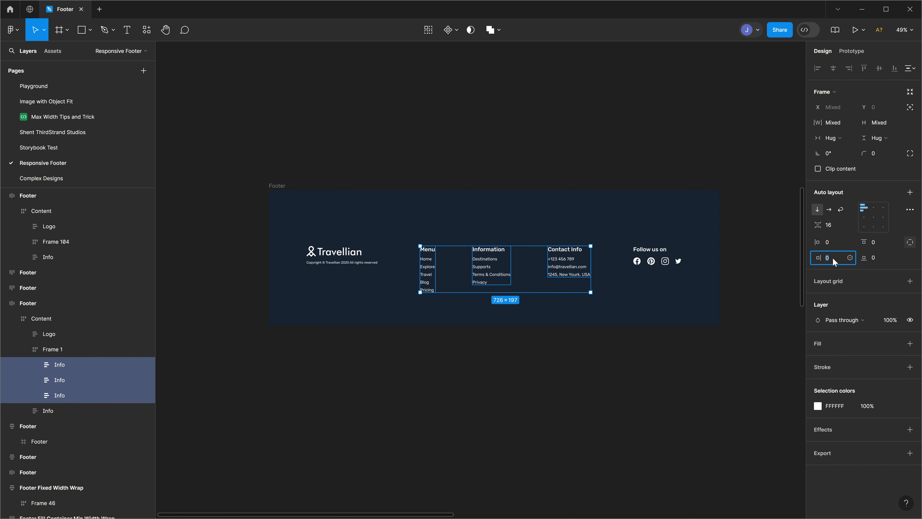
{"action": "key", "text": "Return"}
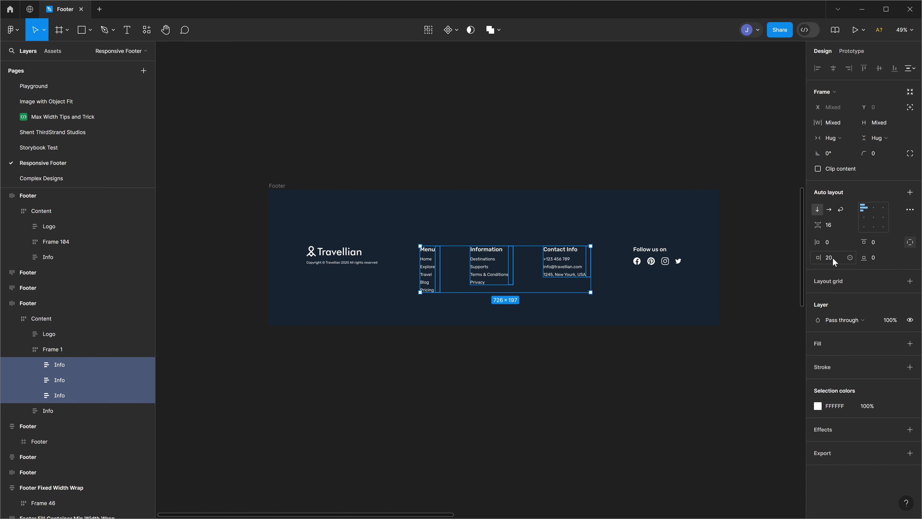
Try resizing the Travellian footer to test the padded columns with their minimum widths, and restore its width.
{"action": "left_click", "coordinate": [449, 156]}
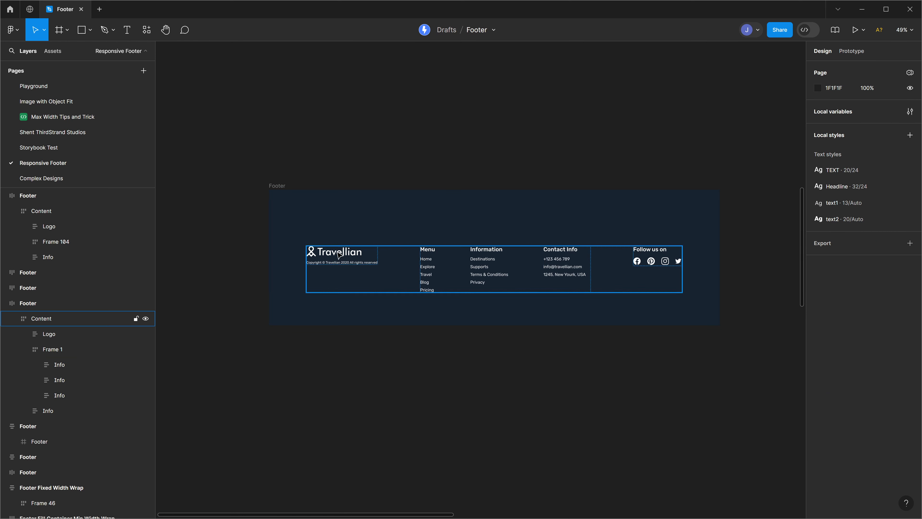
{"action": "left_click", "coordinate": [283, 188]}
{"action": "left_click_drag", "start_coordinate": [721, 257], "coordinate": [719, 283]}
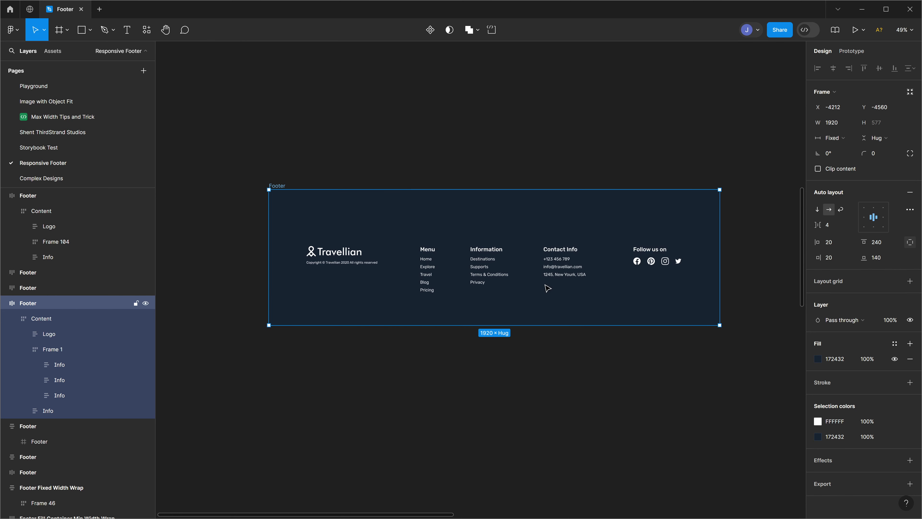
Enter a new minimum width for Frame 1, which holds the three link columns.
{"action": "double_click", "coordinate": [441, 253]}
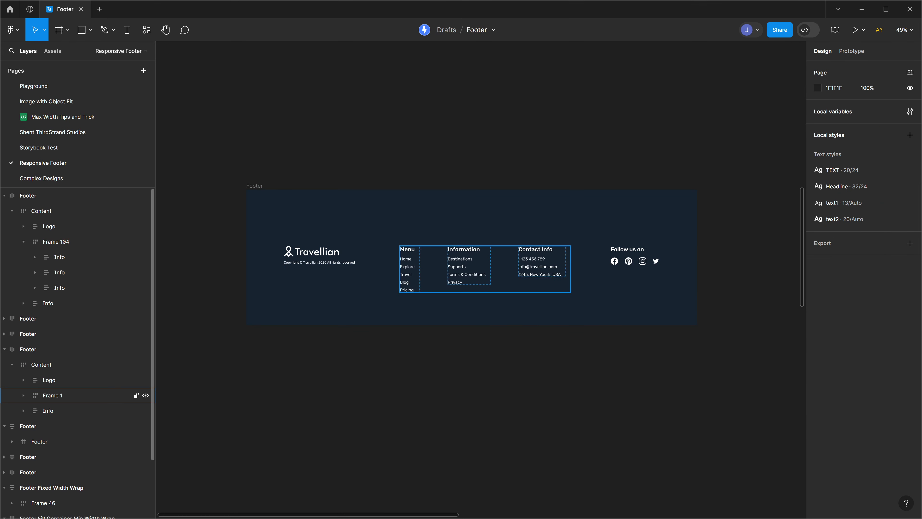
{"action": "left_click", "coordinate": [52, 395]}
{"action": "left_click", "coordinate": [850, 122]}
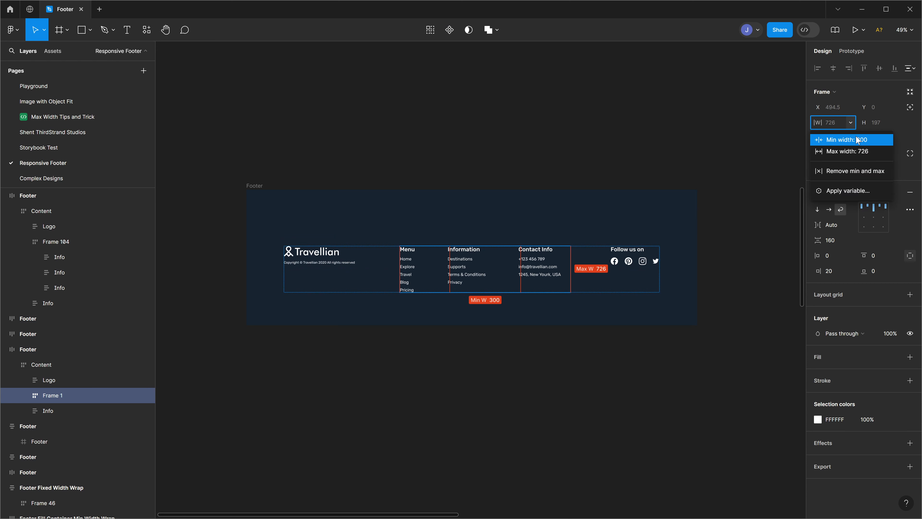
{"action": "left_click", "coordinate": [857, 140]}
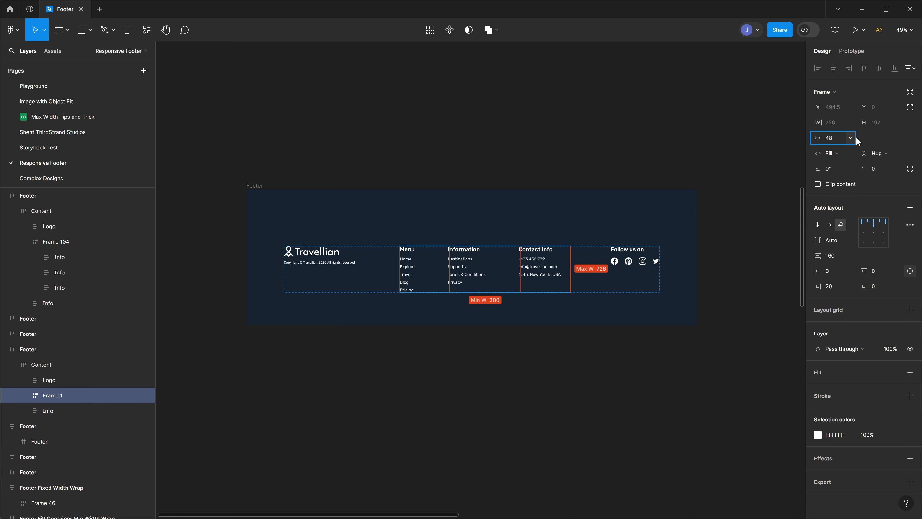
{"action": "left_click", "coordinate": [475, 174]}
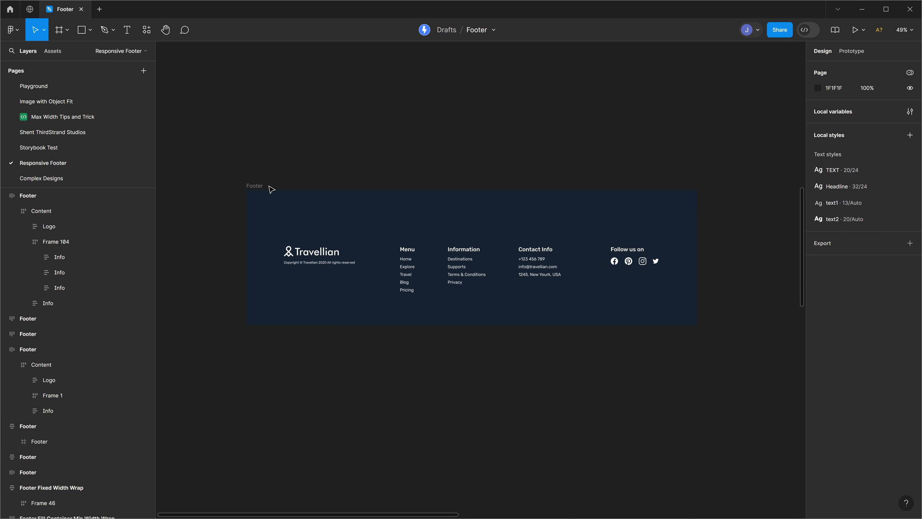
Try narrowing the Travellian footer to check how it wraps with Frame 1's new minimum width.
{"action": "left_click", "coordinate": [437, 214]}
{"action": "left_click_drag", "start_coordinate": [696, 261], "coordinate": [366, 279]}
Set the right padding of Frame 1 to 0.
{"action": "left_click", "coordinate": [41, 396]}
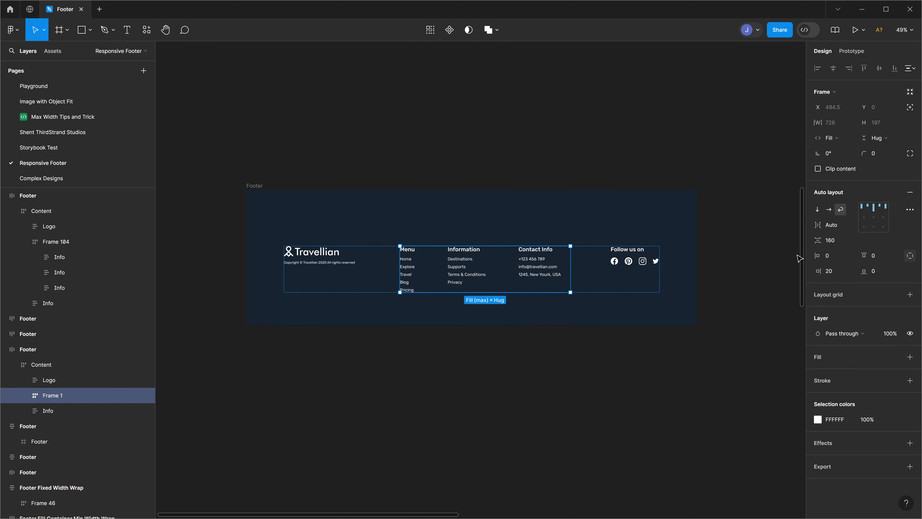
{"action": "left_click", "coordinate": [840, 275]}
{"action": "type", "text": "0"}
{"action": "key", "text": "Return"}
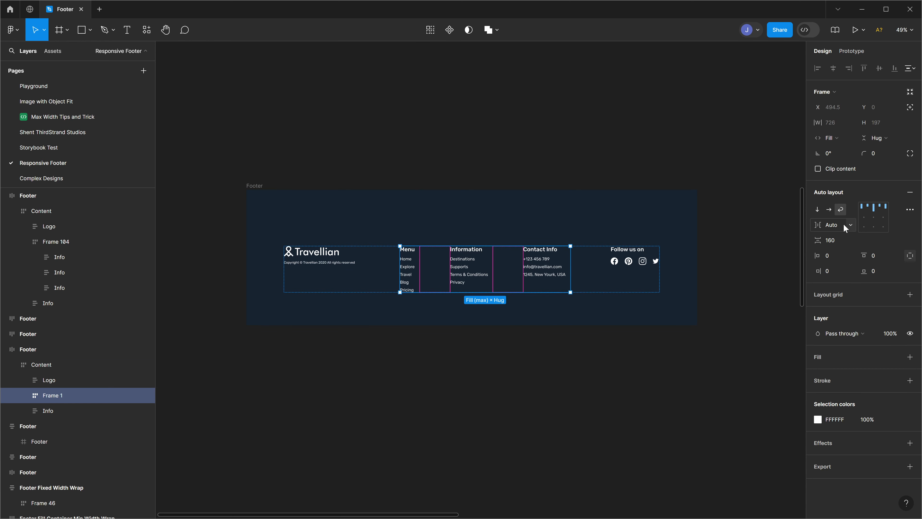
Try narrowing the Travellian footer to check its wrapping without right padding on Frame 1, and undo the resize.
{"action": "left_click", "coordinate": [249, 190]}
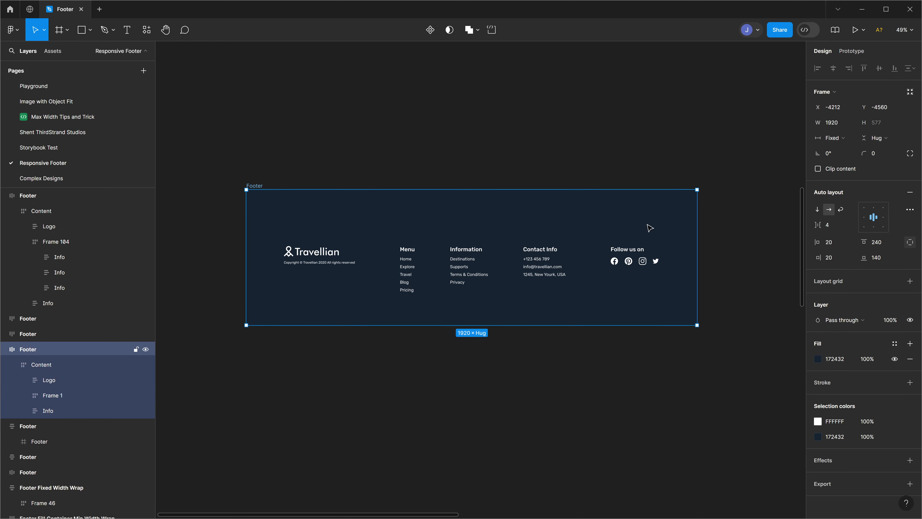
{"action": "left_click_drag", "start_coordinate": [696, 256], "coordinate": [355, 267]}
{"action": "key", "text": "ctrl+z"}
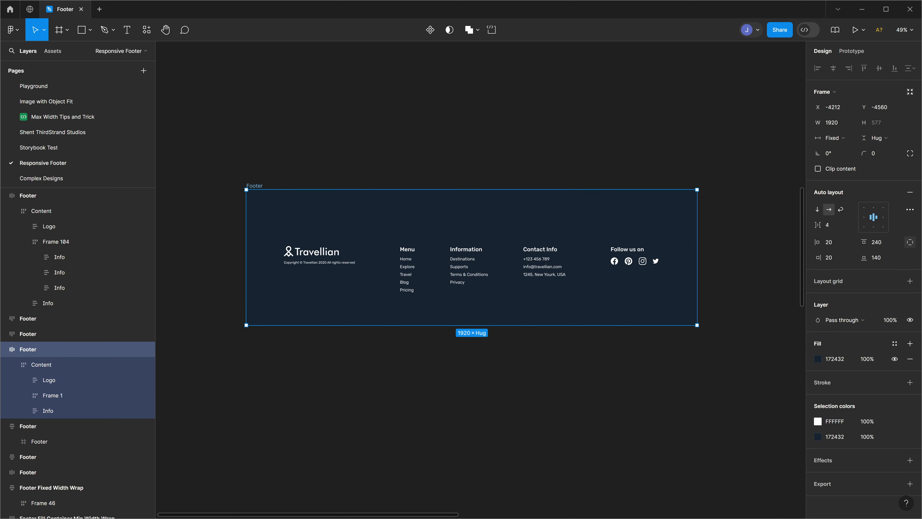